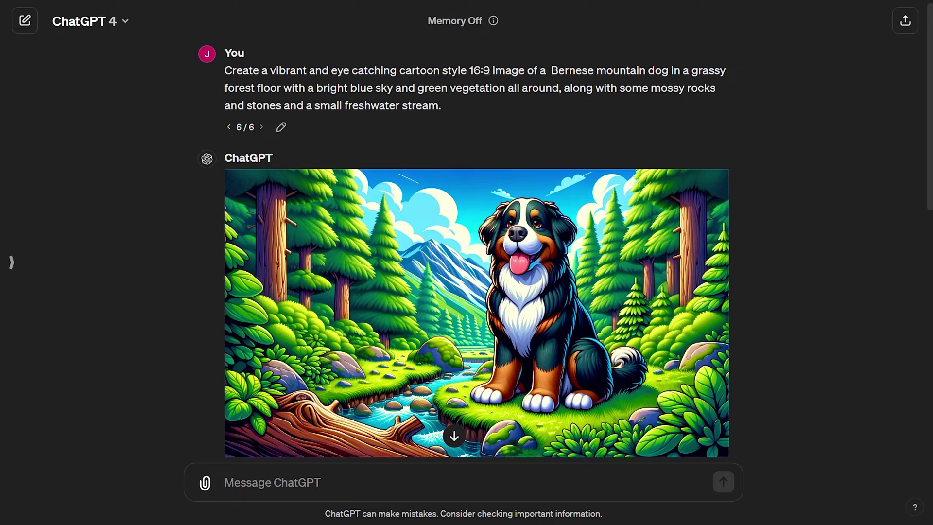
Highlight the 16:9 wording in the earlier Bernese mountain dog prompt, then clear the highlight.
left_click_drag(470, 71, 526, 72)
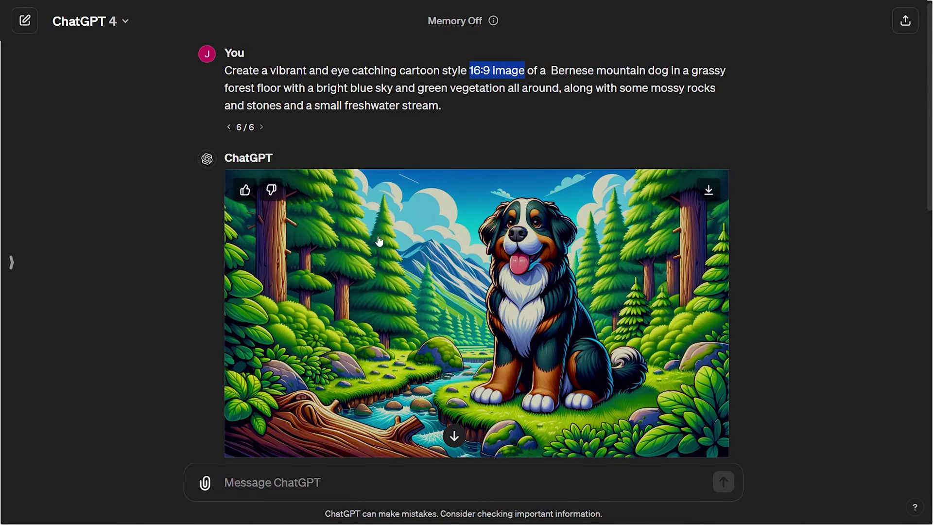
left_click(524, 72)
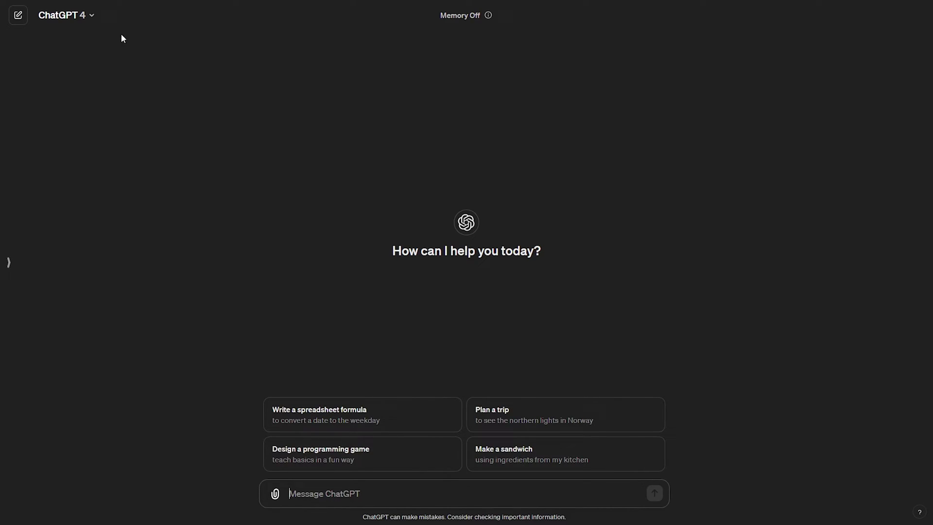
left_click(93, 18)
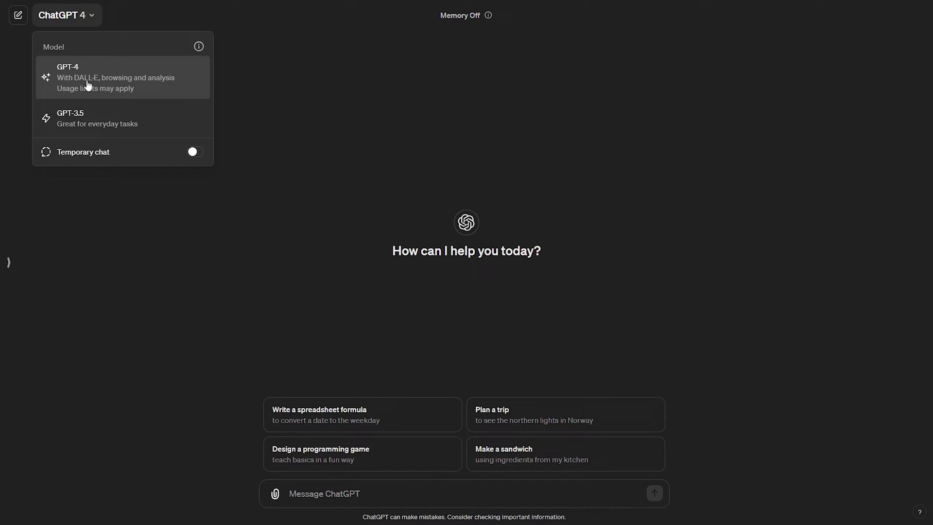
left_click(261, 177)
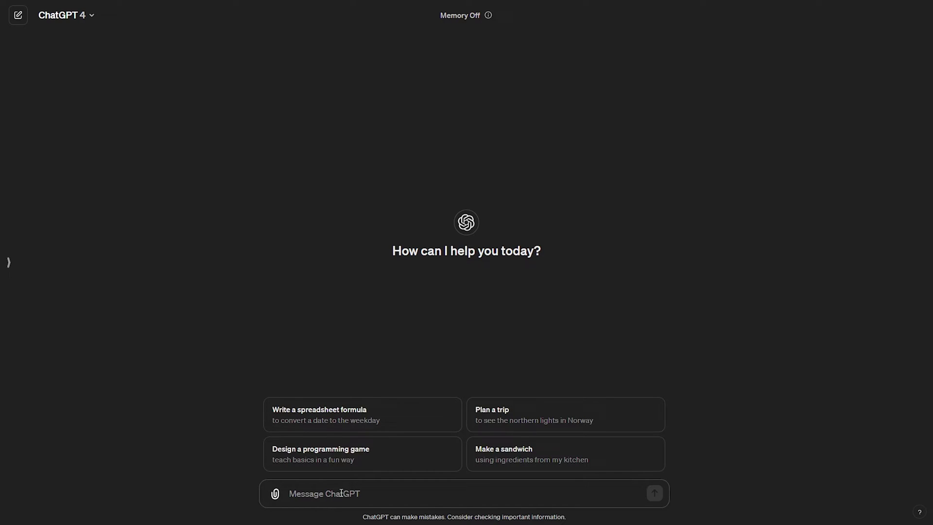
Paste the mountain sunset prompt and highlight its mountain landscape wording.
type("A serene mountain landscape at sunset, featuring vibrant eye-catching colors and a reflective lake, with green grass, bushes and trees all around, in a cartoon style and 16:9 aspect ratio")
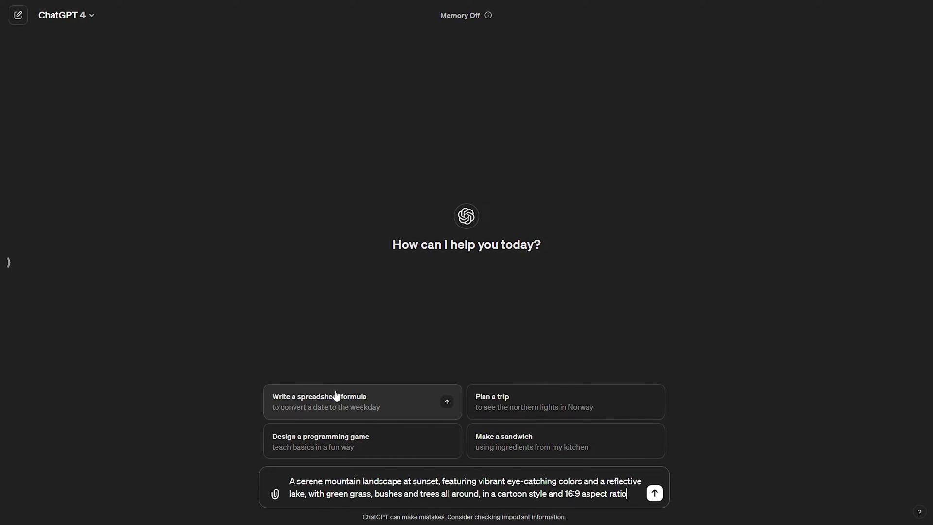
left_click(409, 489)
left_click(290, 483)
left_click_drag(291, 482, 608, 494)
left_click(614, 494)
left_click(568, 494)
Highlight the mountain sunset description and the 16:9 aspect ratio wording in the prompt.
left_click_drag(336, 481, 484, 482)
left_click(484, 481)
left_click_drag(565, 494, 587, 494)
left_click_drag(564, 494, 607, 494)
left_click(605, 494)
left_click_drag(558, 494, 597, 494)
left_click(559, 492)
Highlight the word 'cartoon' in the prompt to point out the cartoon style.
mouse_move(493, 494)
left_mouse_down()
mouse_move(544, 494)
mouse_move(499, 496)
left_mouse_up()
left_click(544, 494)
left_click(501, 495)
left_click_drag(498, 494, 530, 493)
left_click(528, 494)
left_click_drag(497, 494, 527, 495)
left_click(527, 494)
Send the mountain sunset prompt and zoom in to inspect the returned cartoon image.
left_click(654, 494)
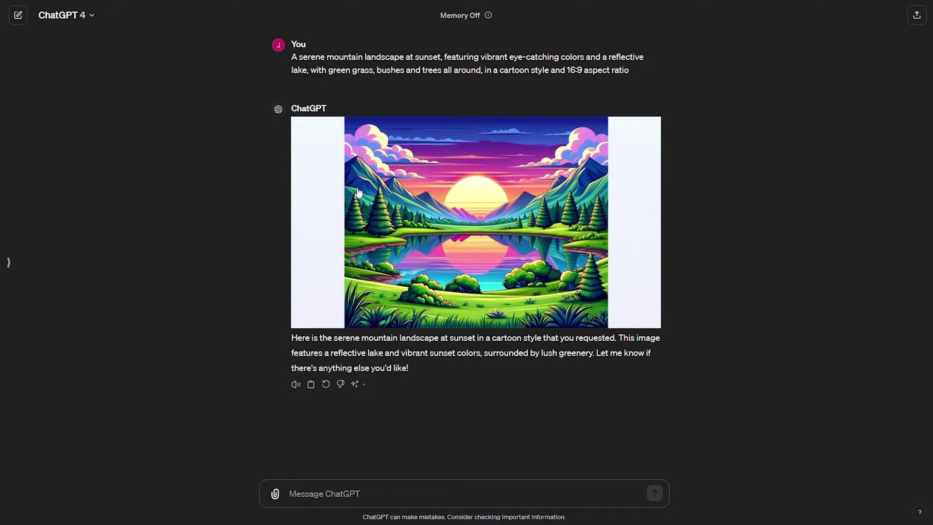
key("ctrl+plus")
key("ctrl+plus")
key("ctrl+plus")
scroll(198, 270, "up", 1)
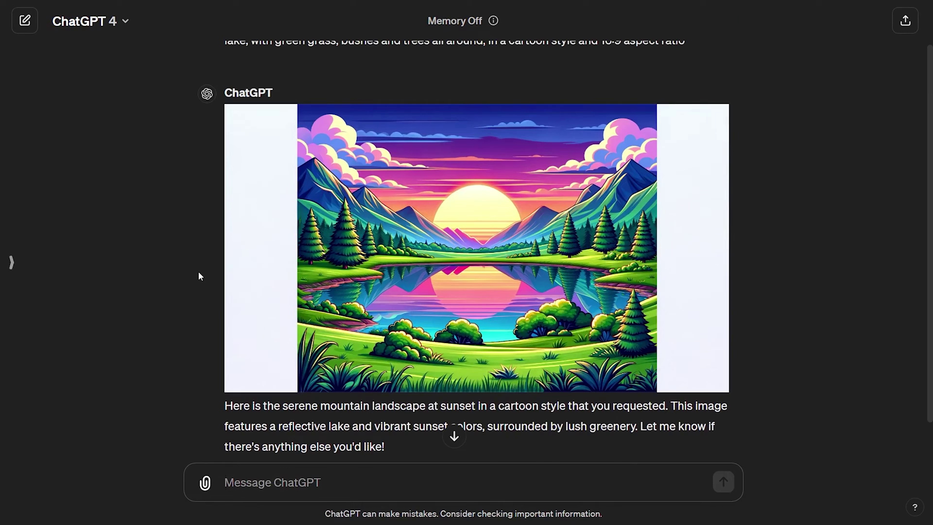
scroll(198, 273, "up", 1)
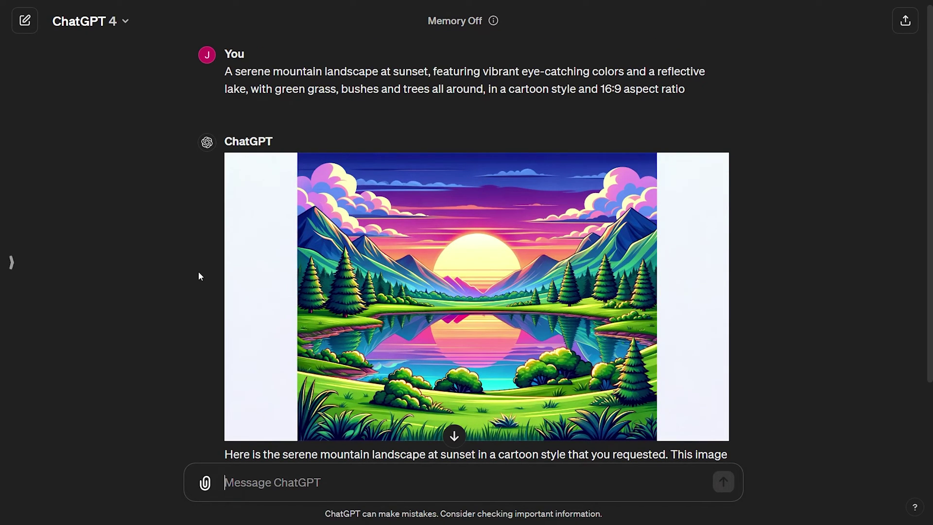
key("ctrl+minus")
key("ctrl+minus")
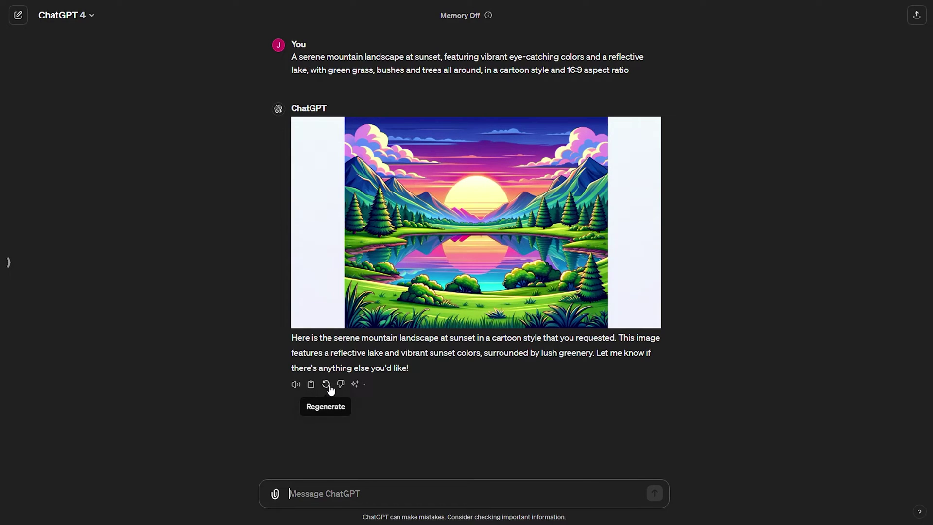
Regenerate the sunset image as version 2 and dismiss the better-or-worse feedback question.
left_click(327, 385)
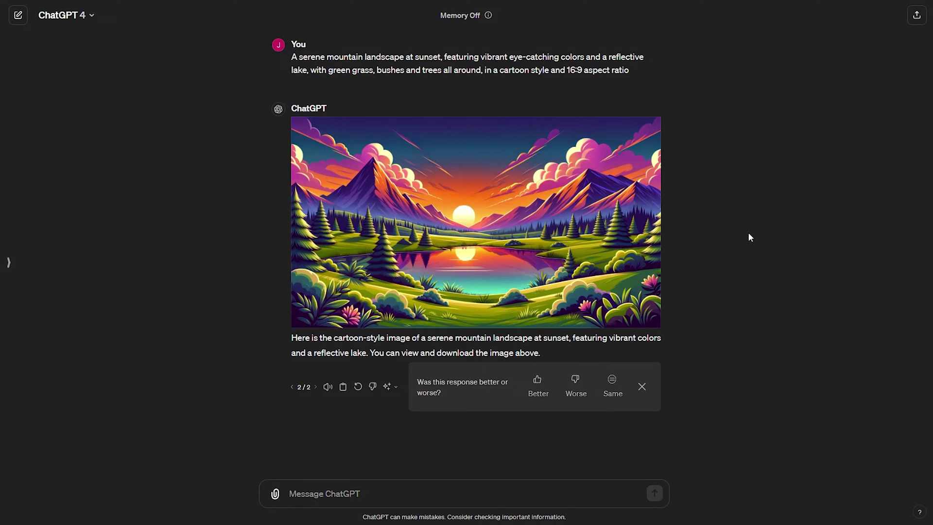
left_click(642, 387)
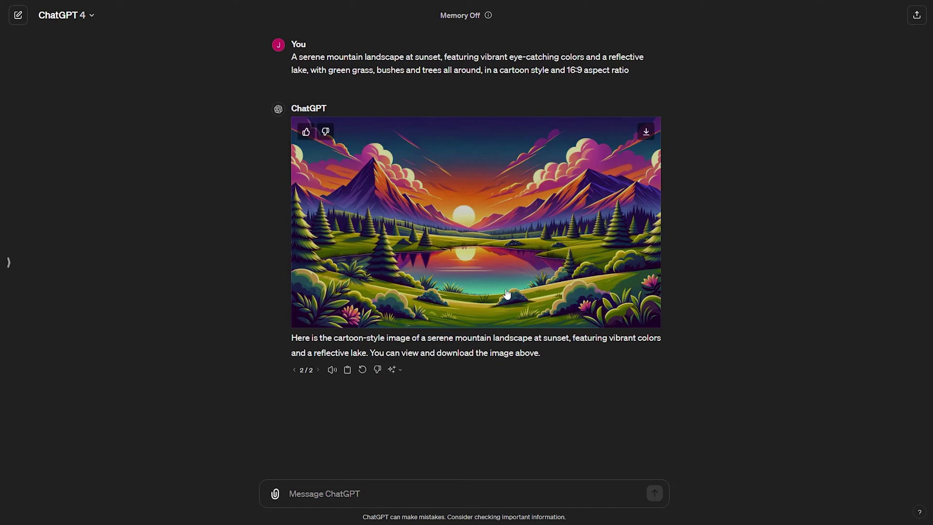
key("ctrl+plus")
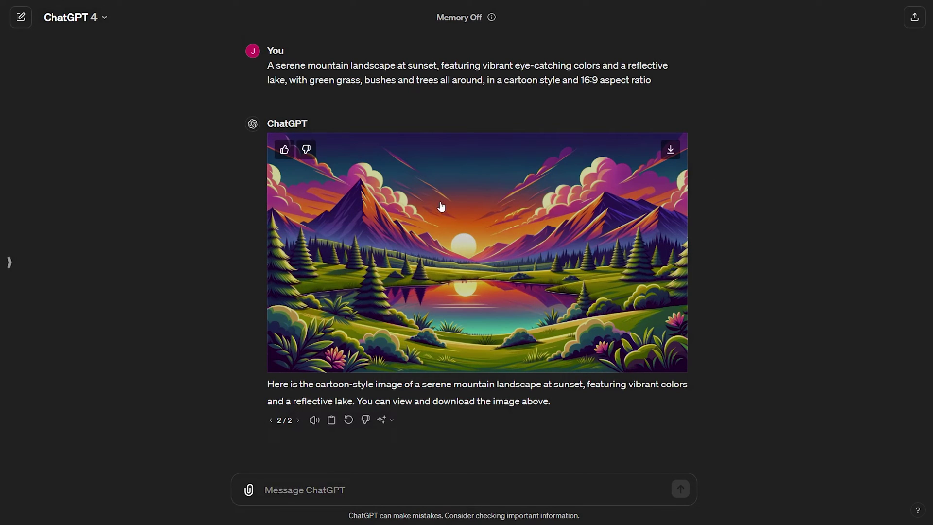
right_click(435, 248)
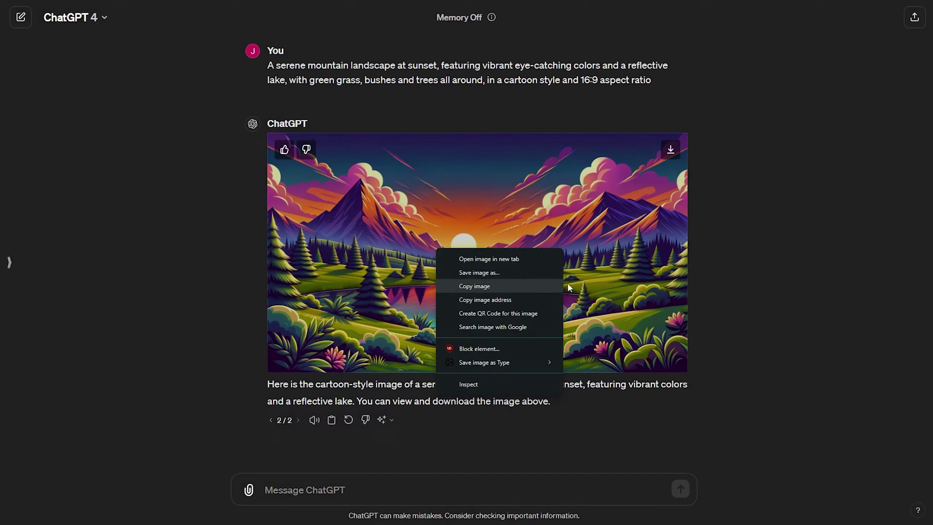
mouse_move(507, 367)
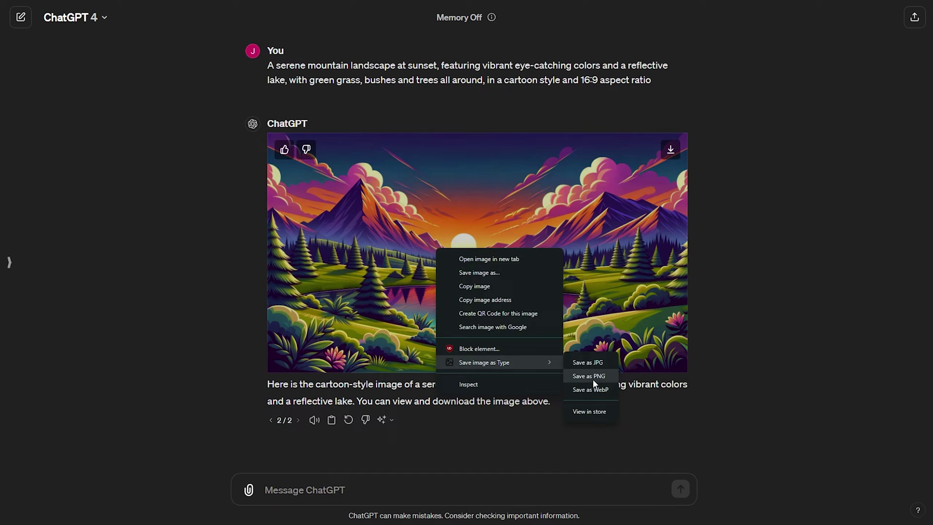
right_click(483, 292)
mouse_move(559, 405)
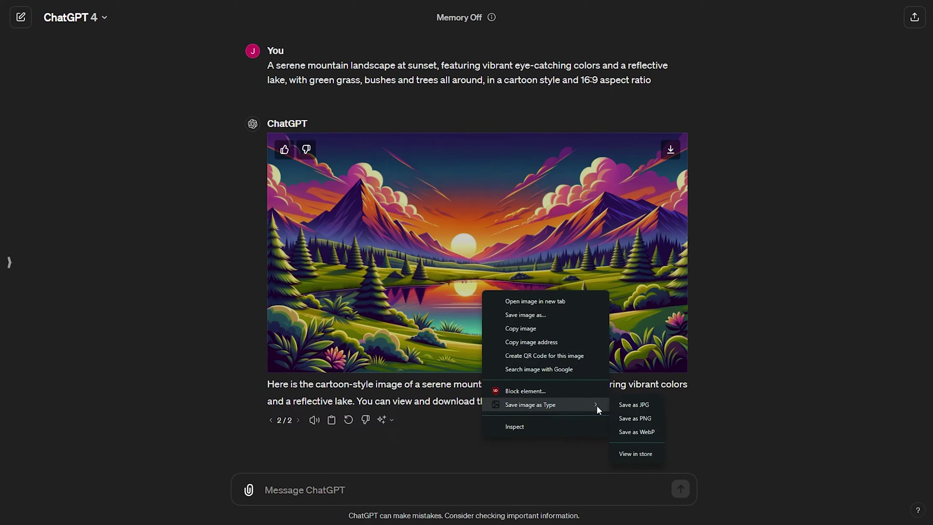
key("ctrl+minus")
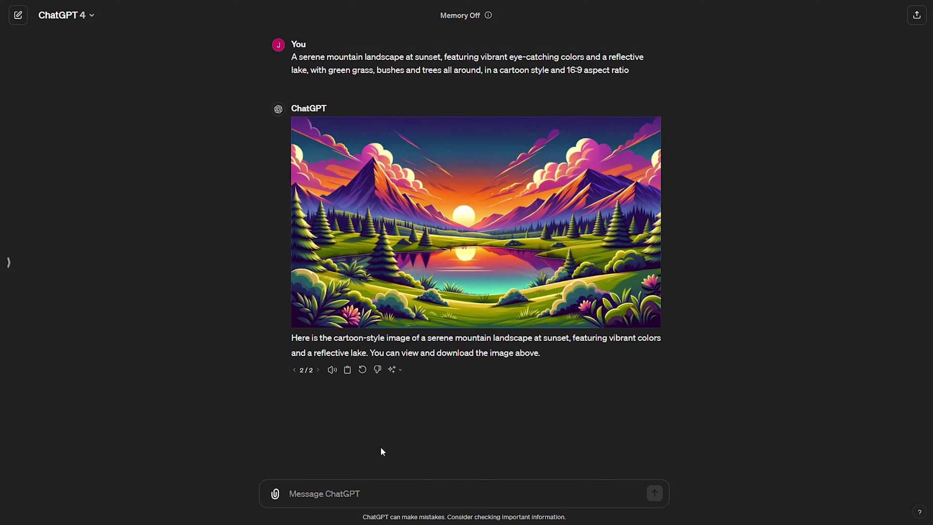
Paste and send the cyberpunk city-at-night prompt.
key("ctrl+v")
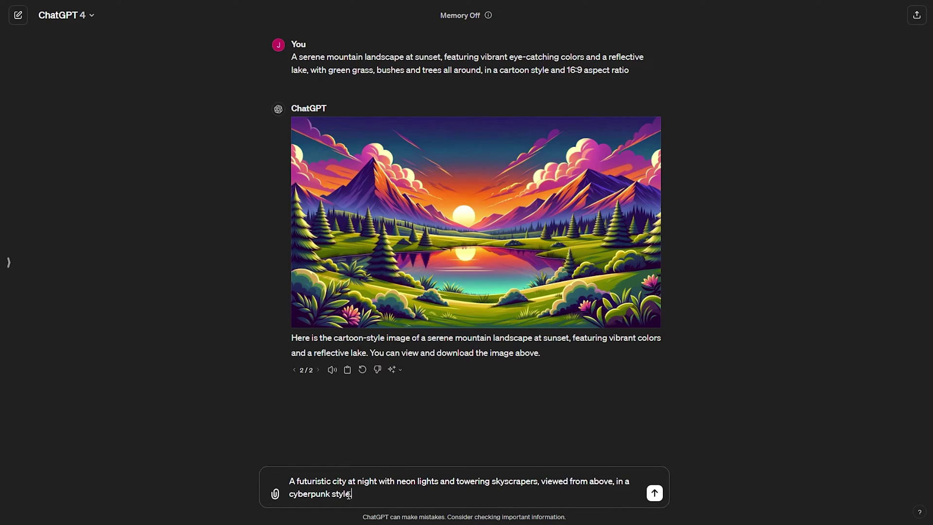
left_click(655, 494)
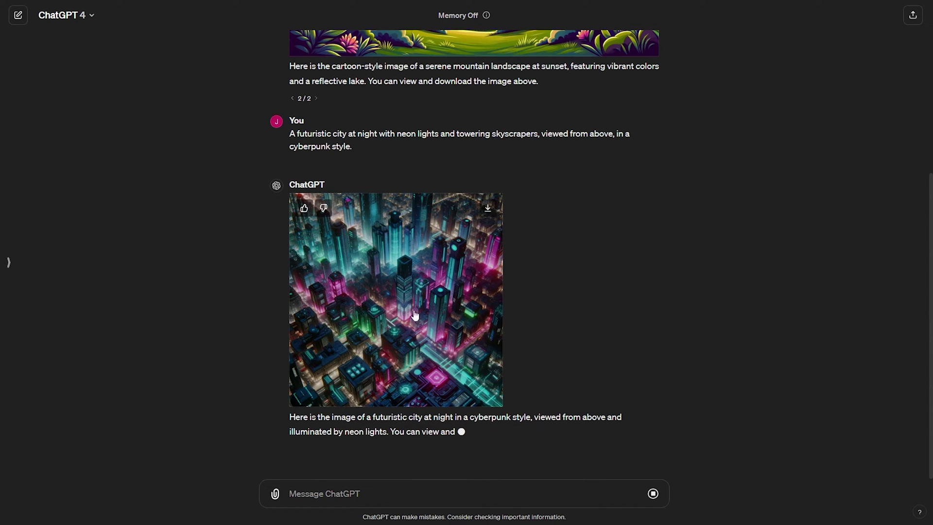
View the cyberpunk city image full size, then close the viewer.
left_click_drag(362, 150, 290, 132)
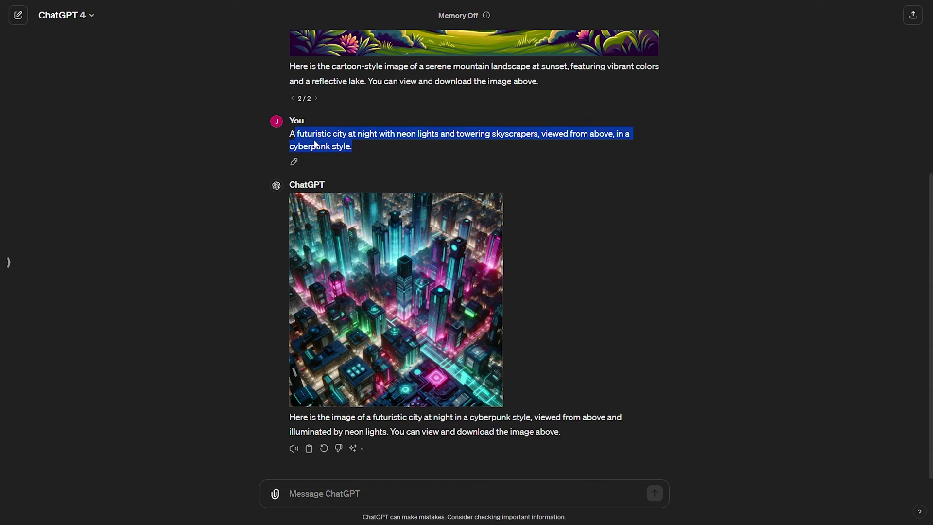
left_click(341, 145)
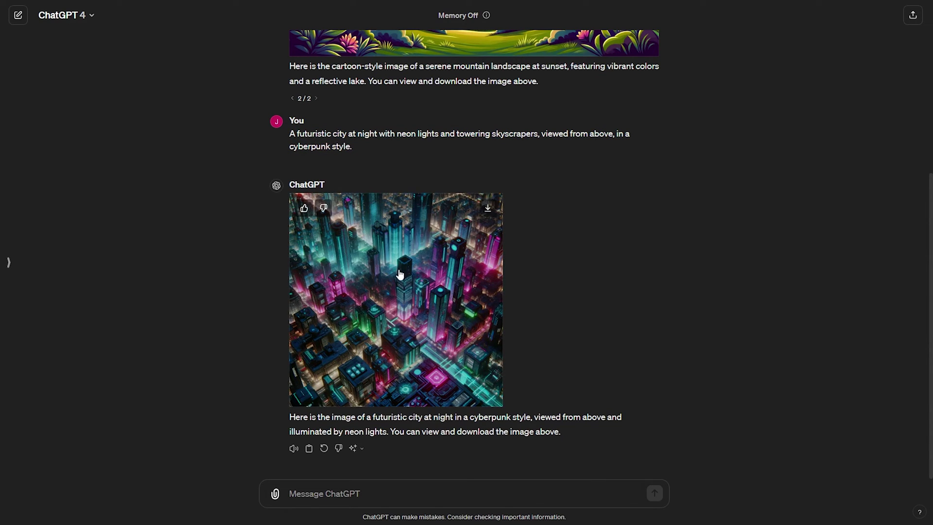
left_click(486, 205)
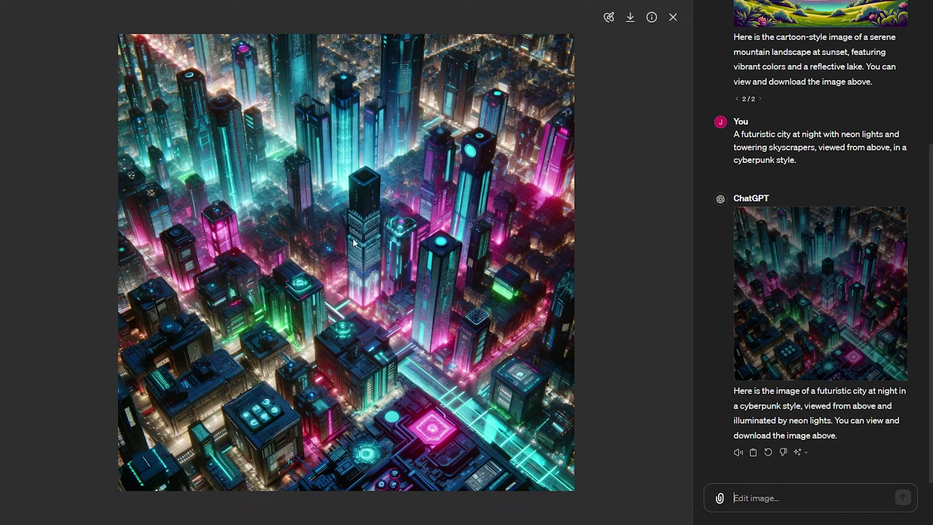
left_click(673, 18)
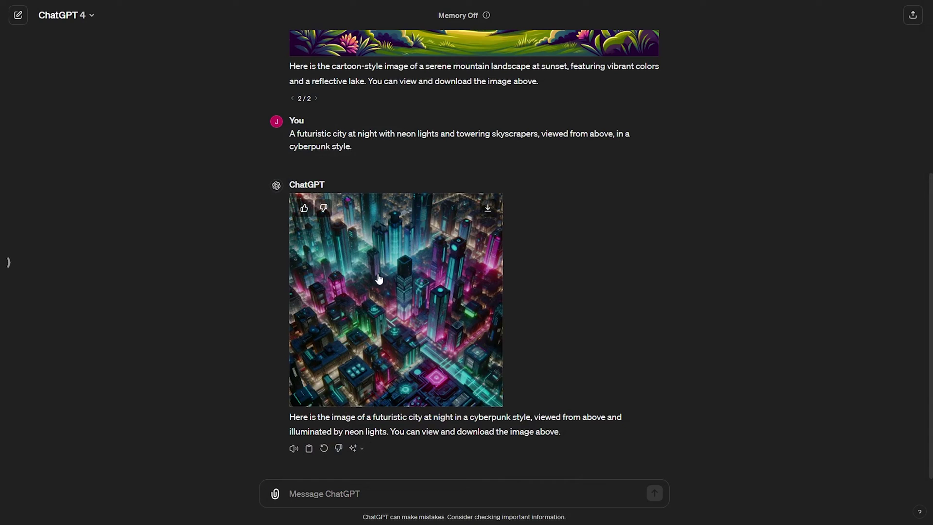
Paste the realistic Cleopatra-with-pyramids portrait prompt into the message box.
scroll(411, 301, "up", 1)
scroll(410, 301, "up", 4)
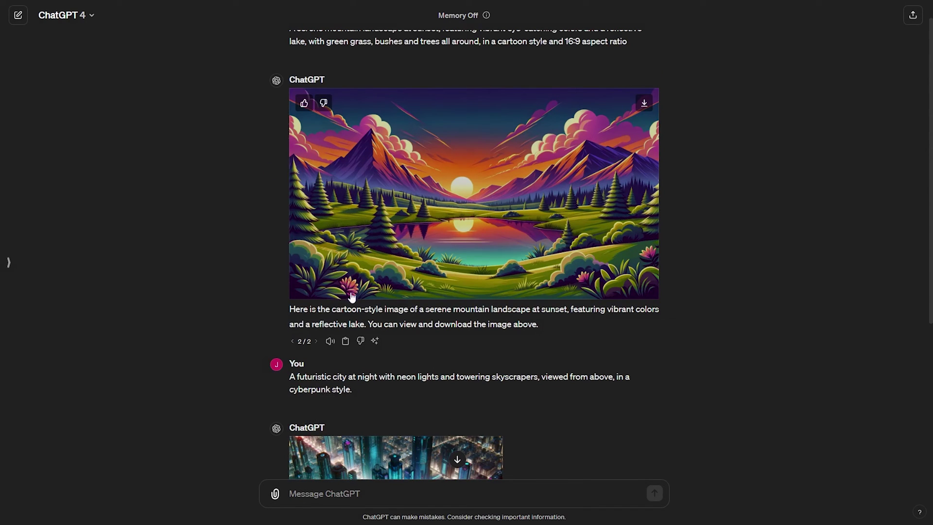
scroll(311, 277, "down", 5)
mouse_move(304, 280)
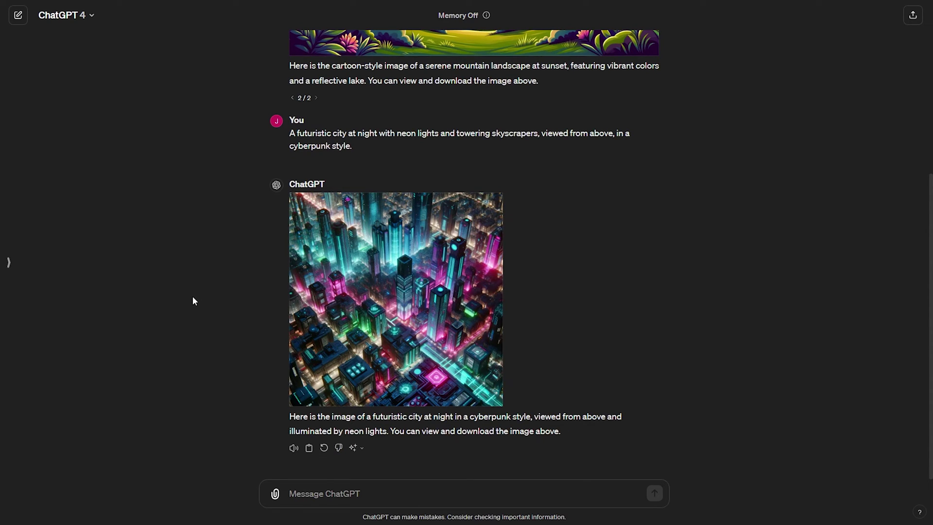
left_click(337, 490)
key("ctrl+v")
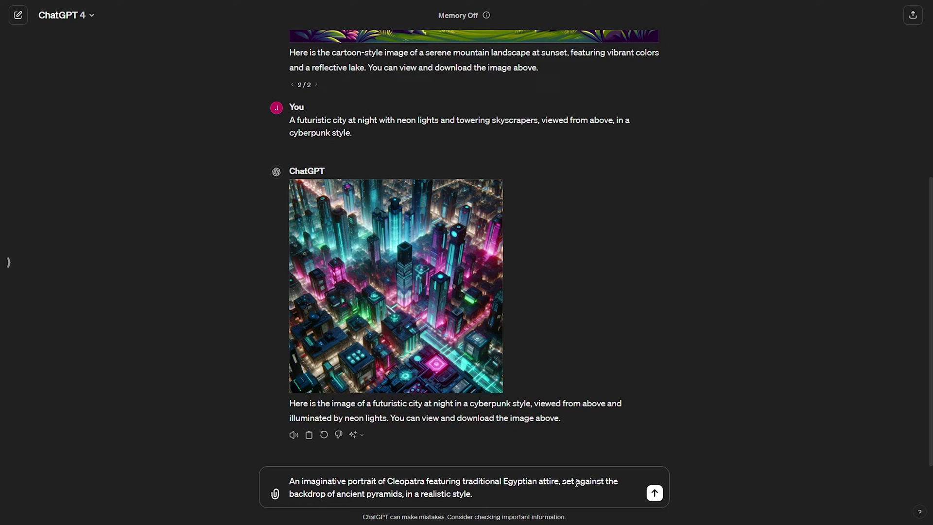
Select the word 'realistic' in the Cleopatra draft prompt, then clear the selection.
left_click(421, 495)
double_click(431, 494)
key("Right")
double_click(426, 494)
left_click(457, 495)
Send the Cleopatra prompt and zoom the page to 200% to inspect the portrait.
left_click(654, 493)
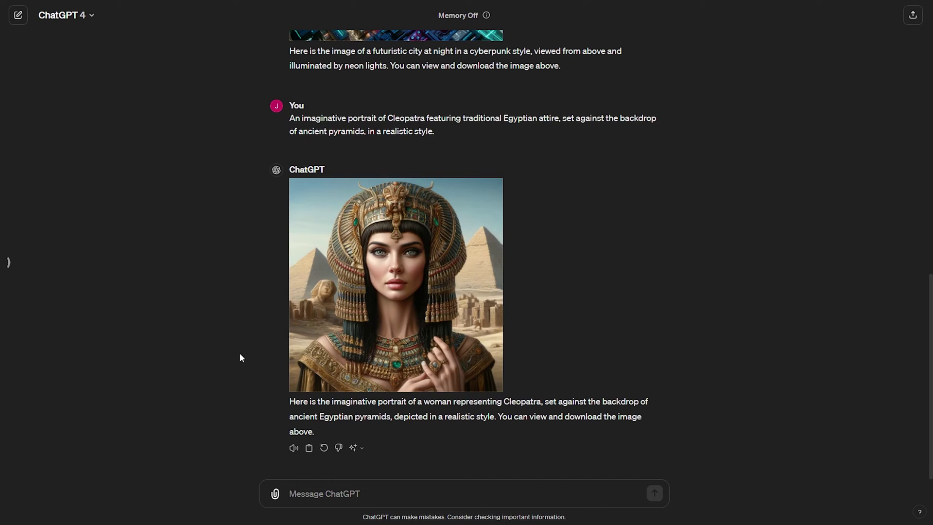
key("ctrl+plus")
key("ctrl+plus")
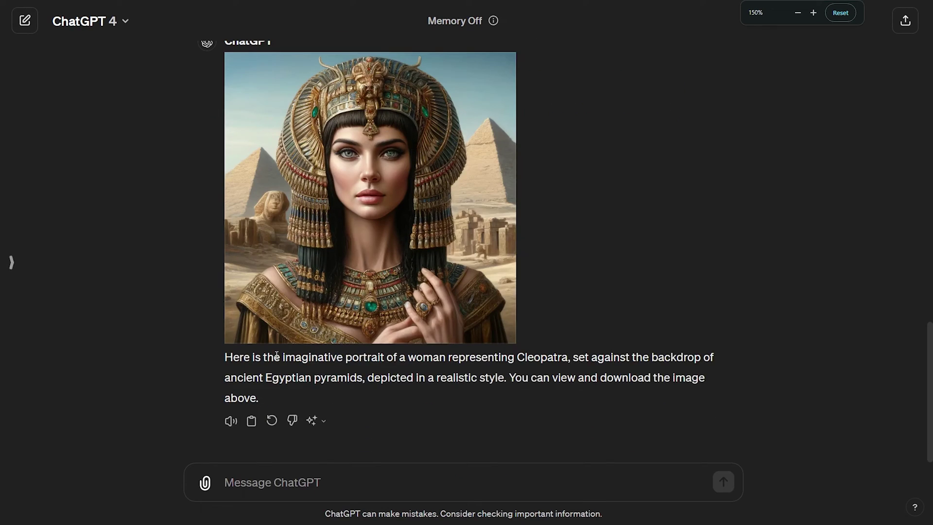
scroll(277, 355, "up", 1)
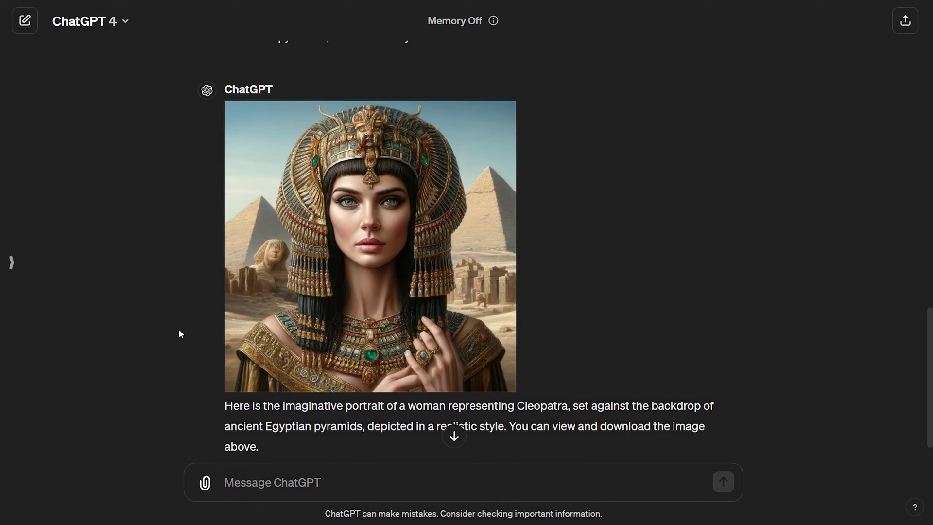
mouse_move(272, 262)
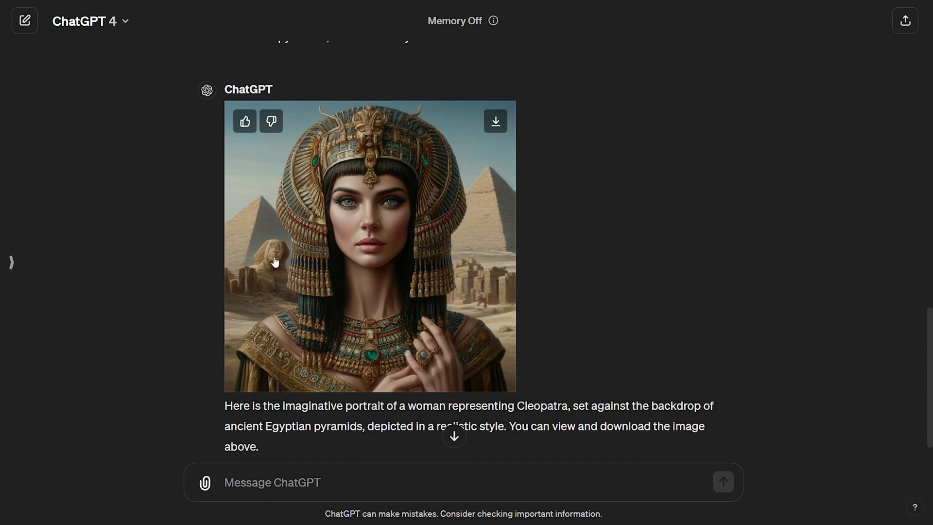
key("ctrl+plus")
key("ctrl+plus")
scroll(253, 323, "down", 2)
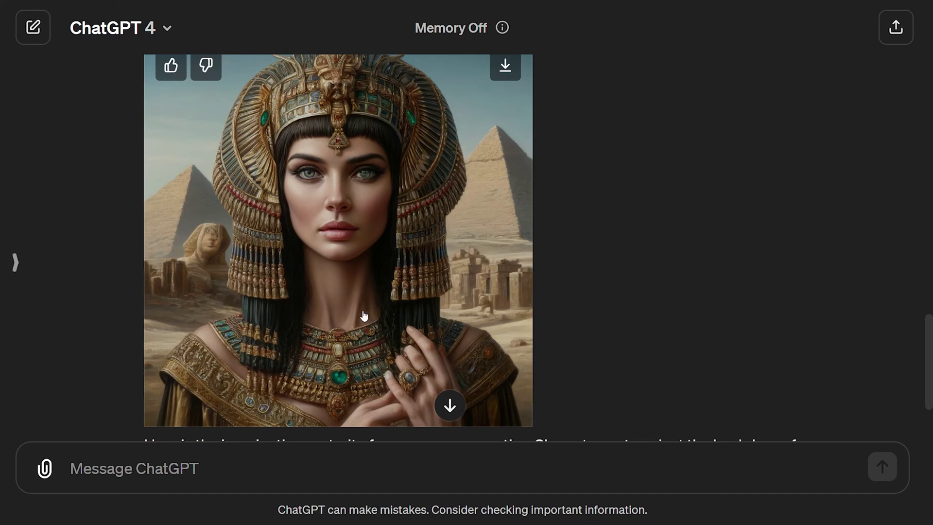
Zoom the page back out step by step to 100%.
key("ctrl+minus")
key("ctrl+minus")
scroll(440, 308, "up", 2)
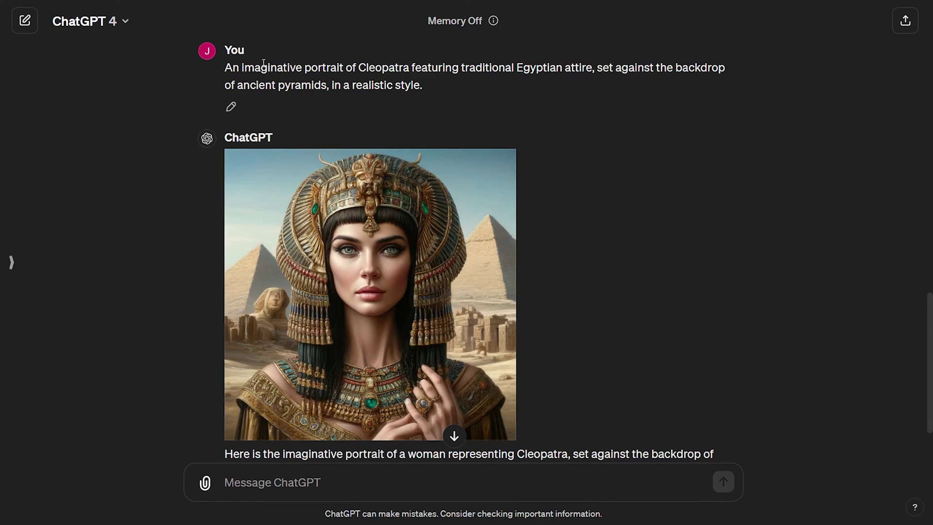
scroll(493, 340, "down", 1)
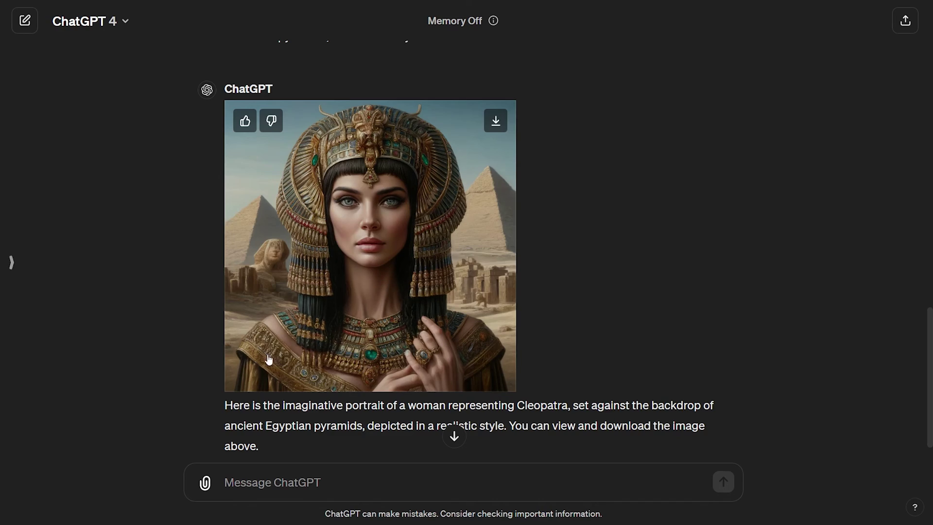
key("ctrl+minus")
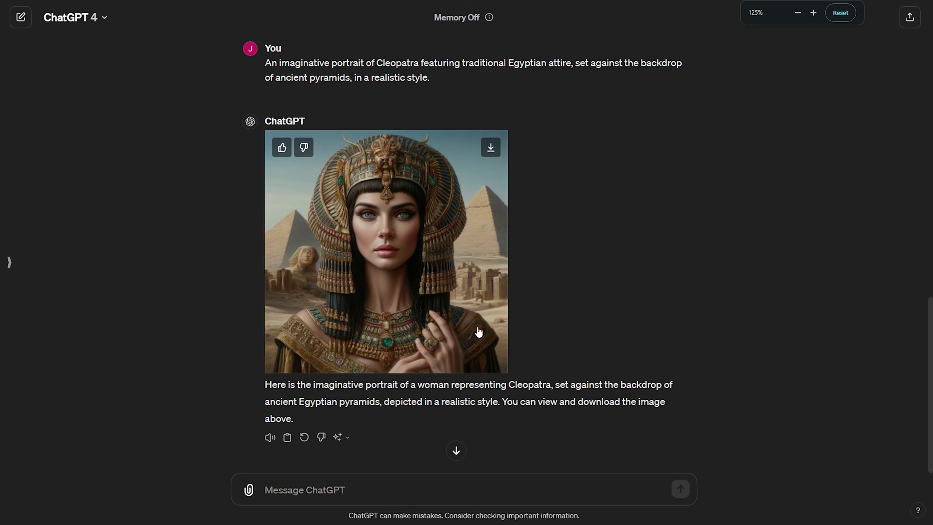
key("ctrl+minus")
key("ctrl+minus")
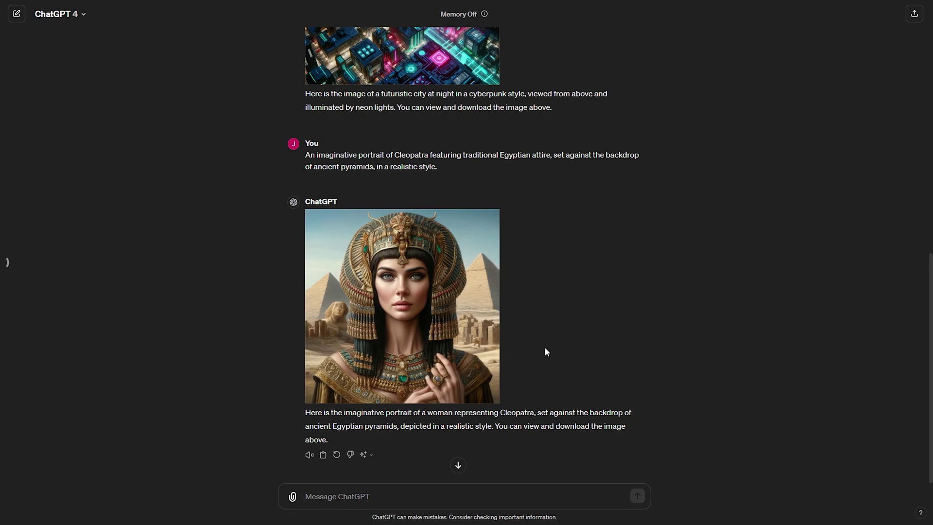
Scroll to the top of the chat and select the whole mountain-landscape prompt text.
scroll(544, 346, "up", 10)
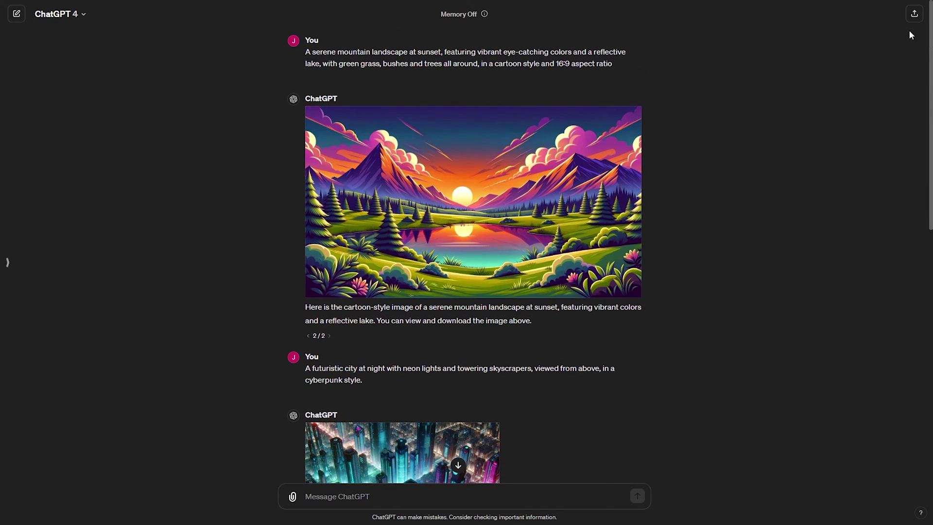
scroll(913, 39, "down", 2)
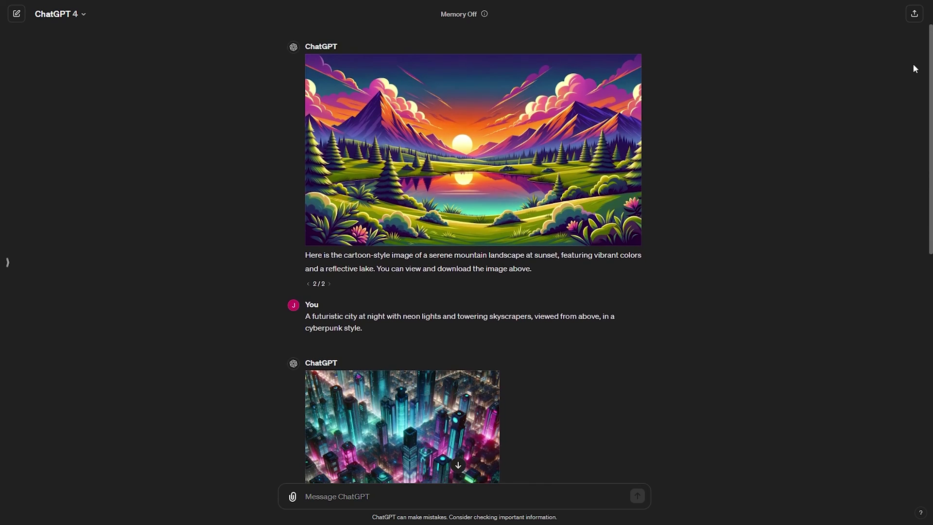
scroll(914, 65, "down", 7)
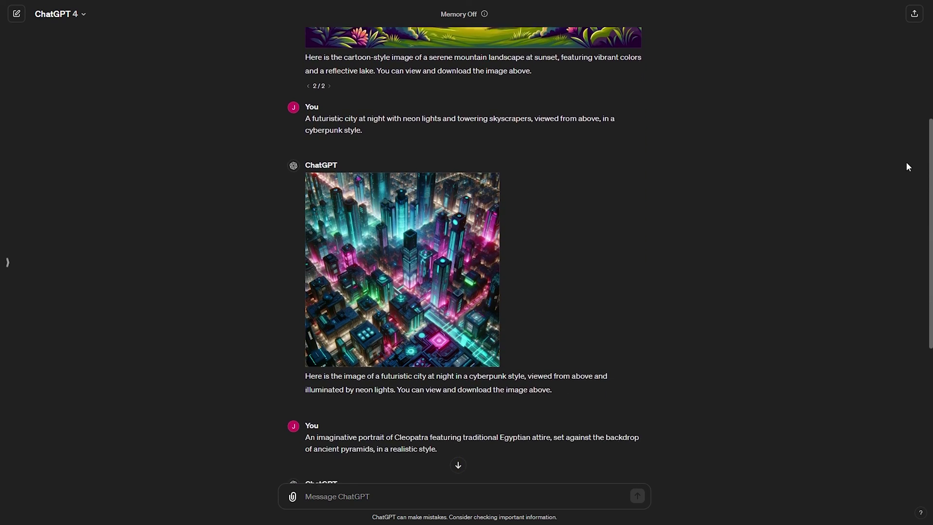
scroll(898, 235, "down", 3)
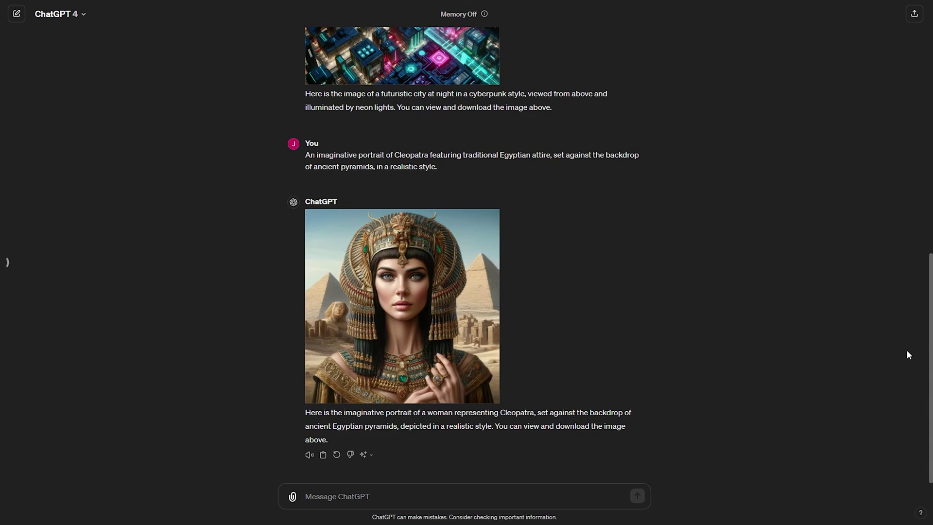
left_click_drag(929, 335, 902, 96)
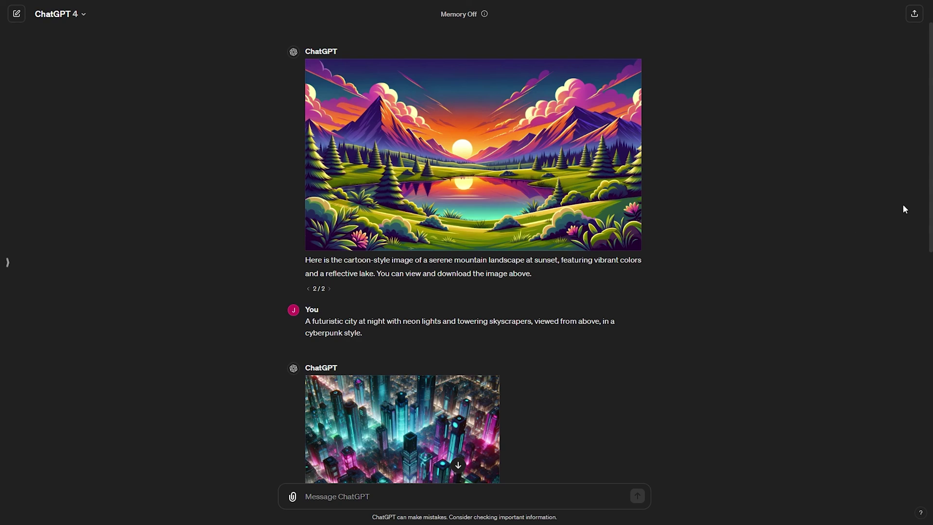
left_click_drag(929, 174, 907, 154)
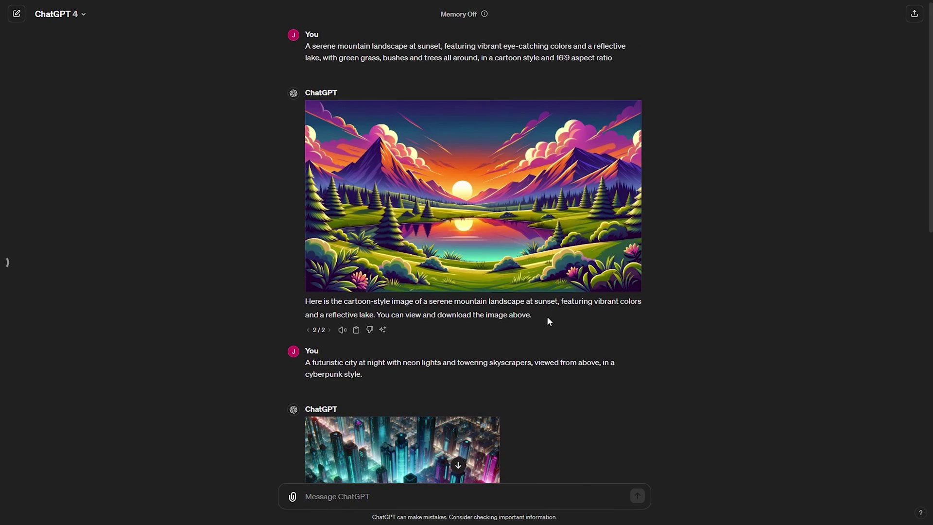
left_click_drag(306, 52, 618, 63)
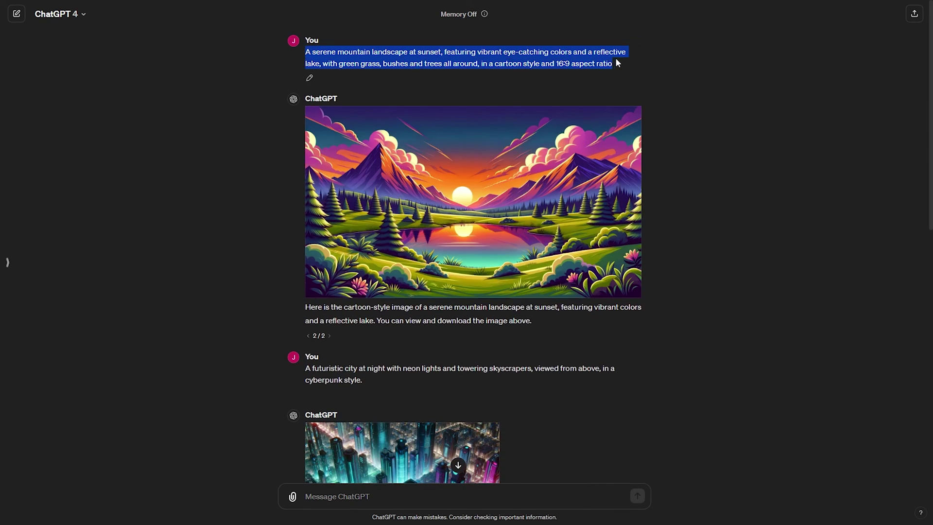
left_click(443, 56)
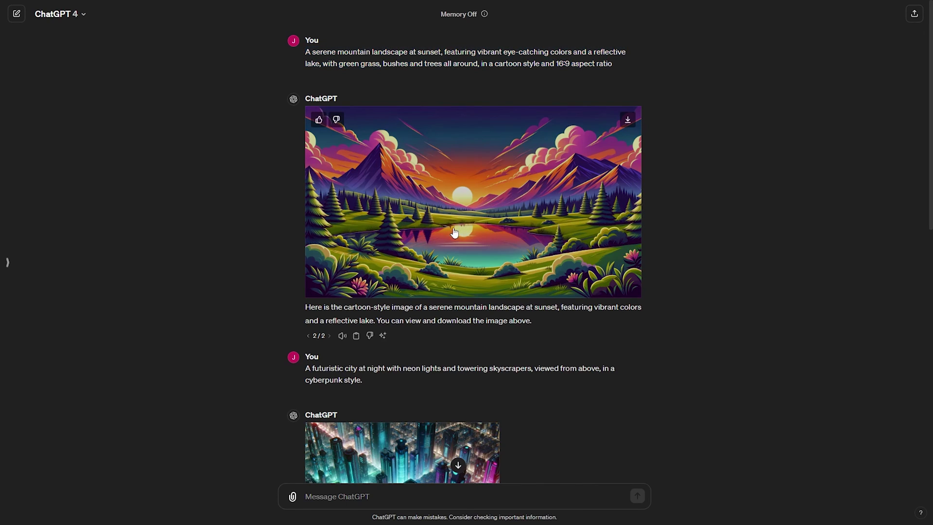
scroll(931, 74, "down", 5)
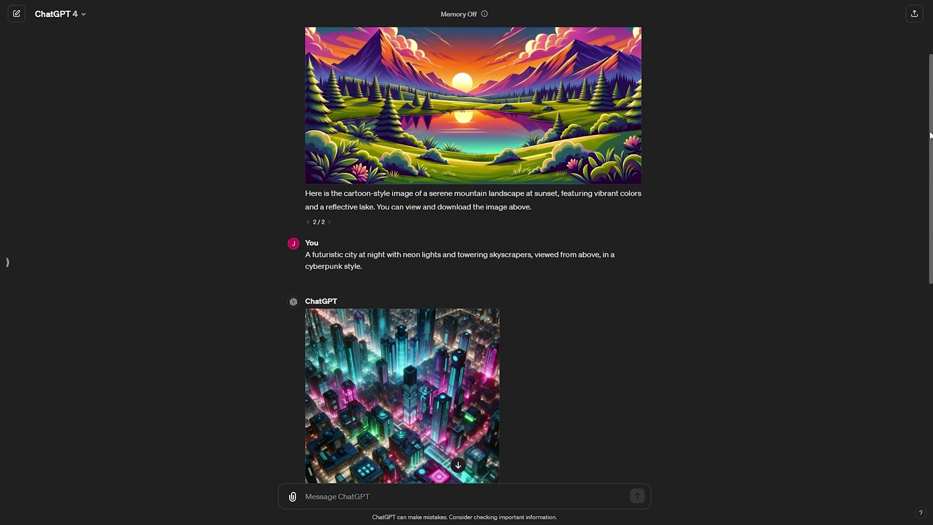
left_click_drag(375, 167, 305, 144)
left_click(311, 145)
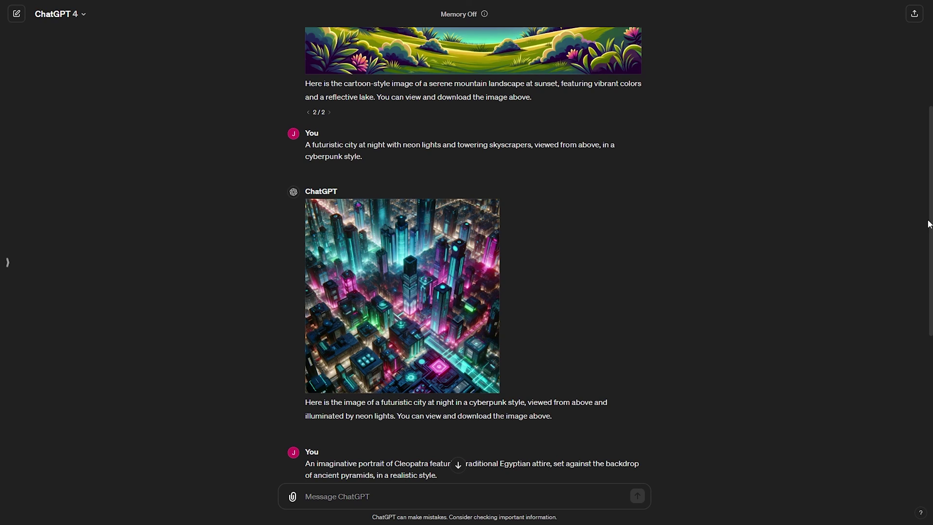
left_click_drag(931, 221, 903, 365)
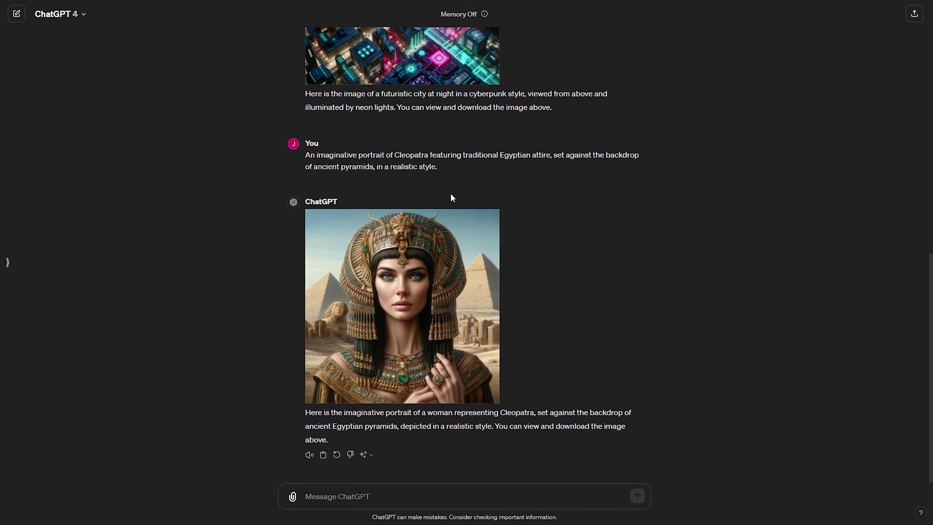
triple_click(386, 165)
left_click(338, 158)
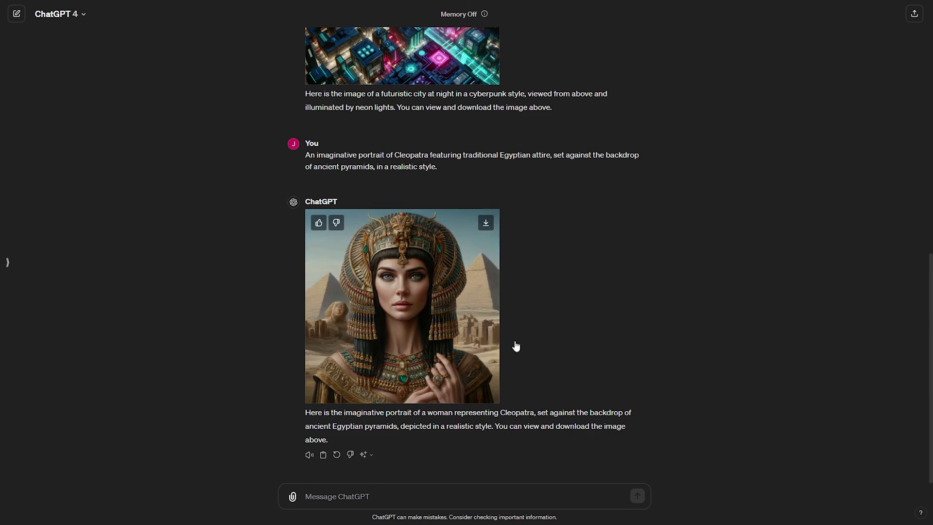
left_click_drag(931, 393, 900, 68)
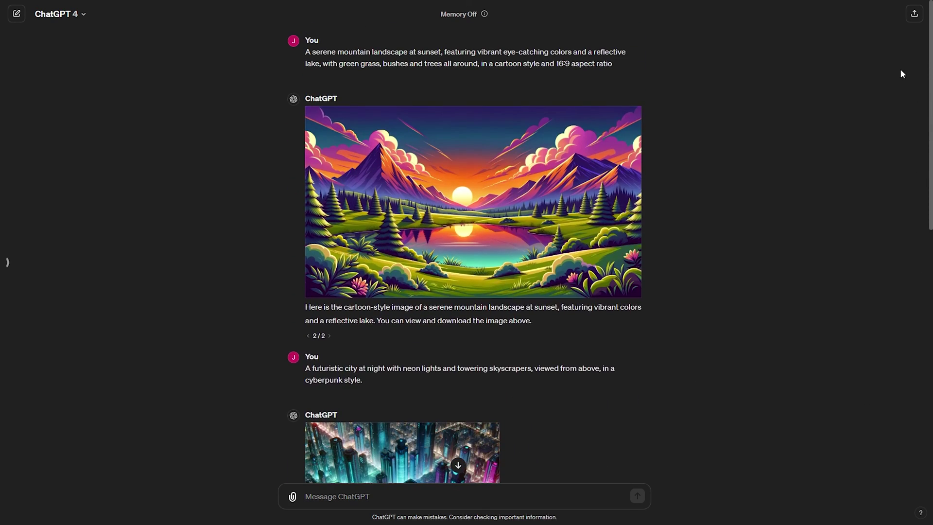